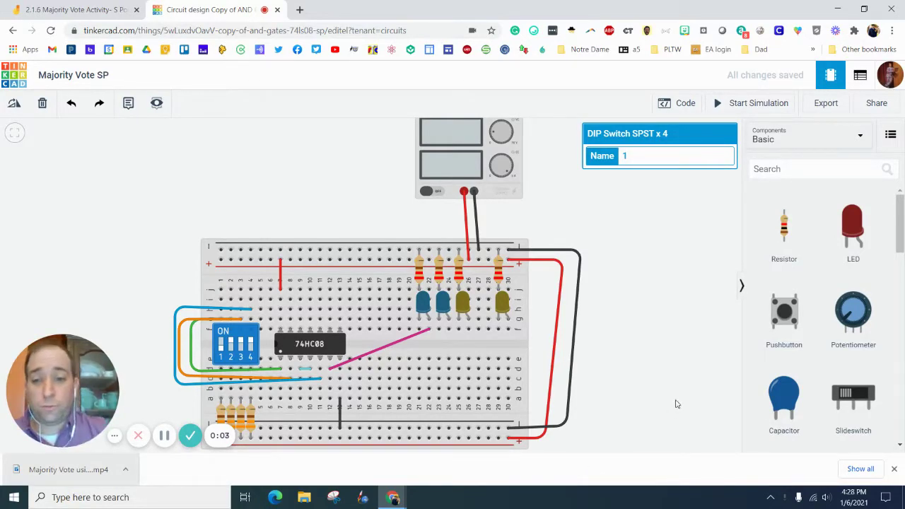
Step: Turn on DIP switch 3 on the breadboard and dismiss the Chrome download notice
click(241, 342)
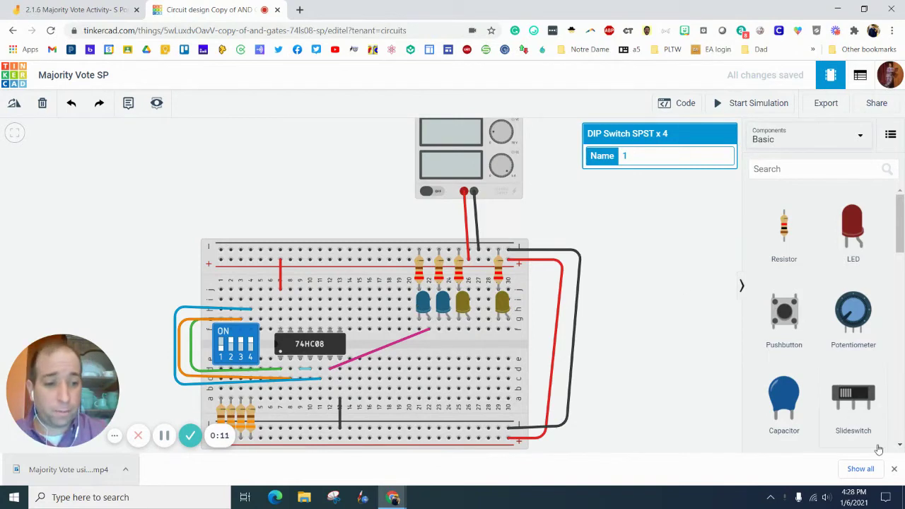
click(892, 469)
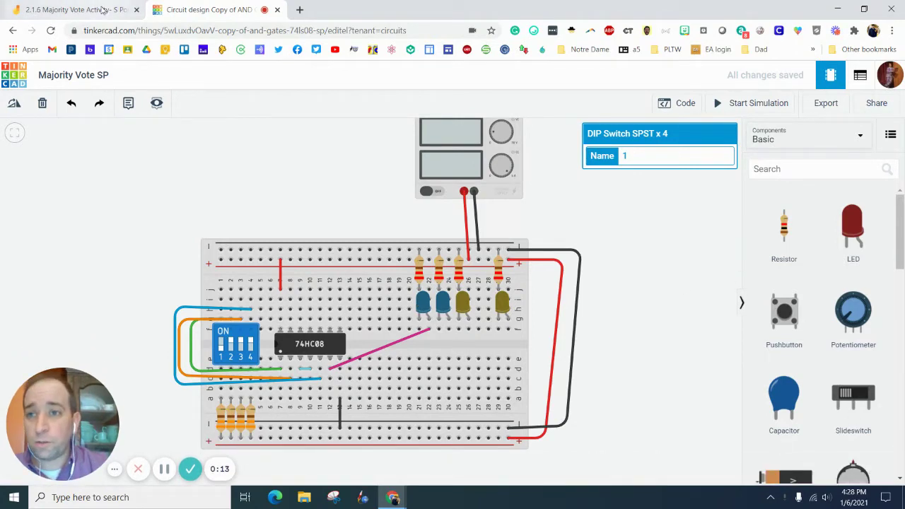
Step: In Jamboard, use yellow ink to sketch a loop beside the PV gate and sun rays top right
click(103, 10)
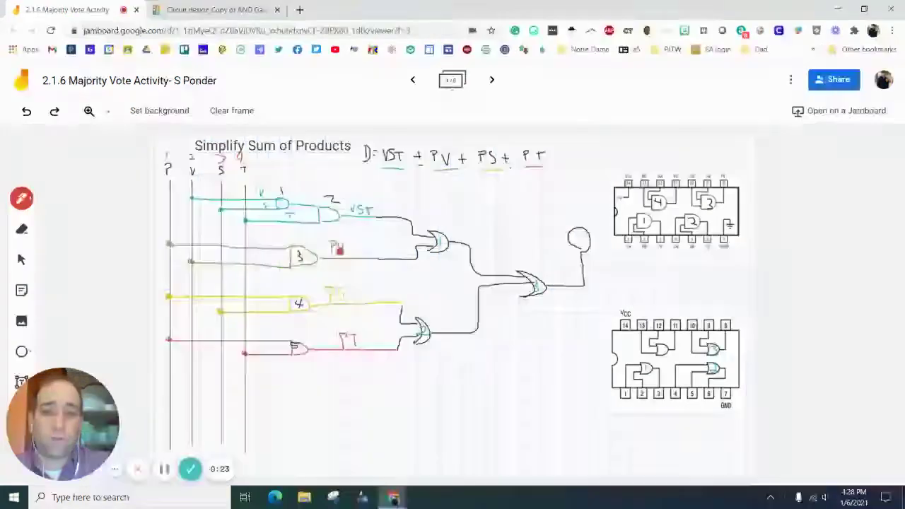
click(21, 198)
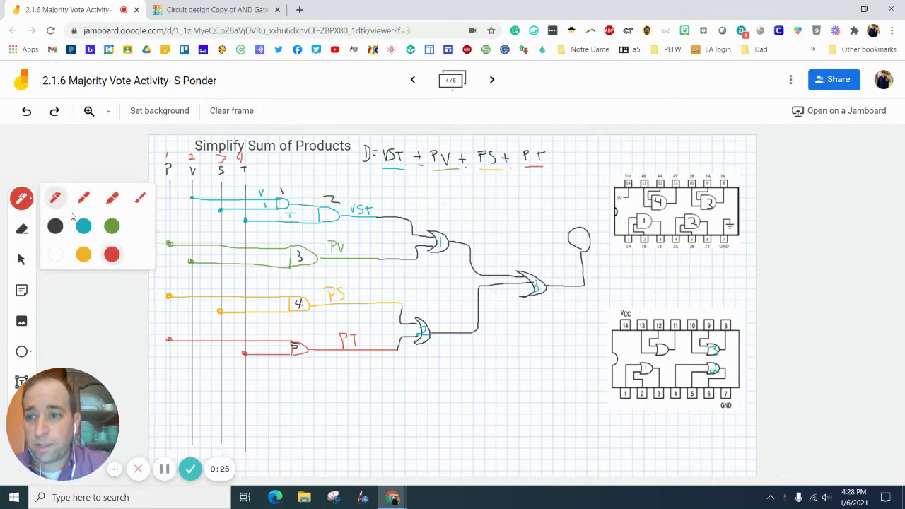
click(88, 252)
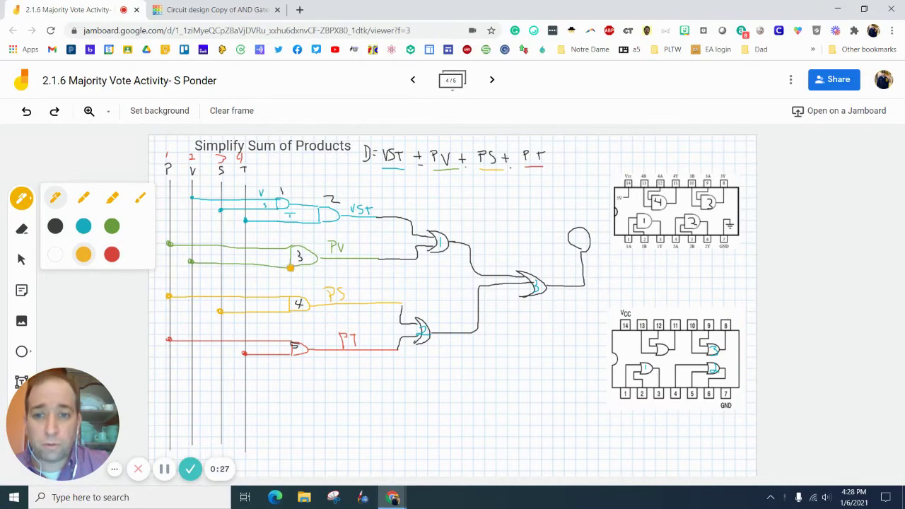
drag(375, 258, 375, 241)
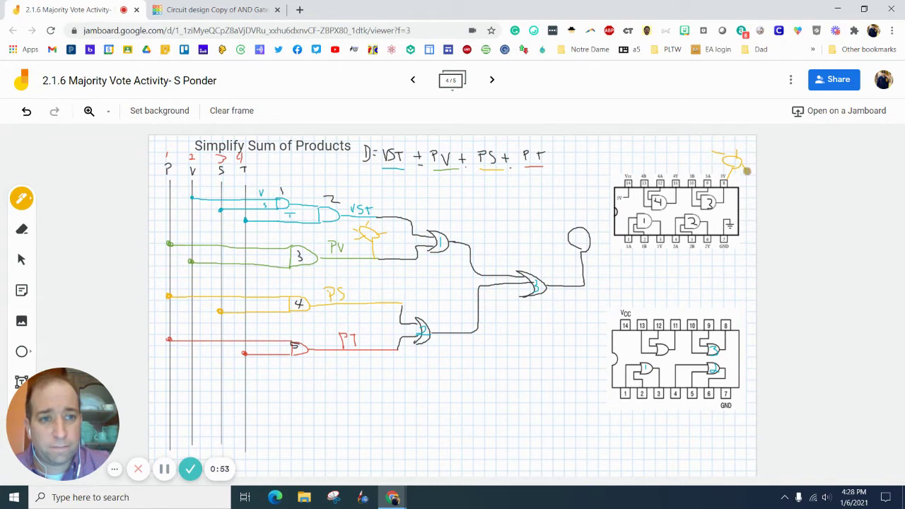
drag(734, 167, 710, 174)
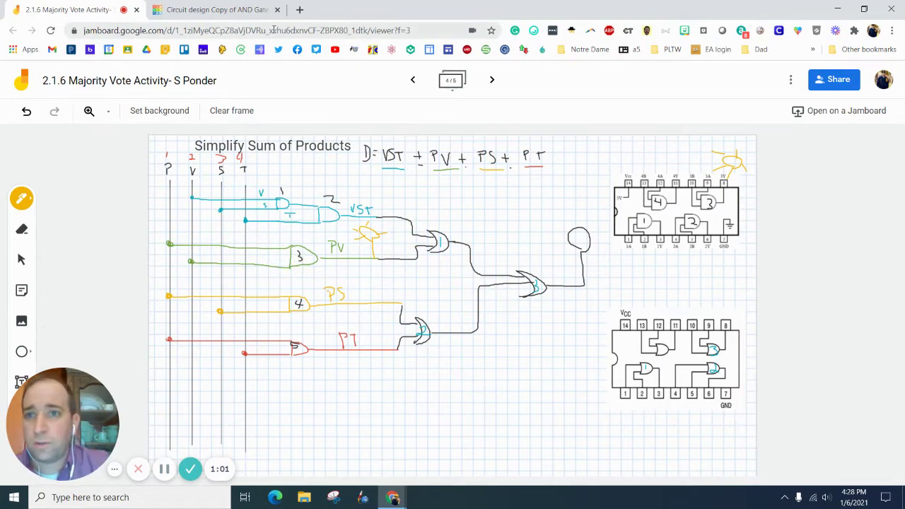
Step: Back in Tinkercad, delete the pink wire from the breadboard
click(212, 9)
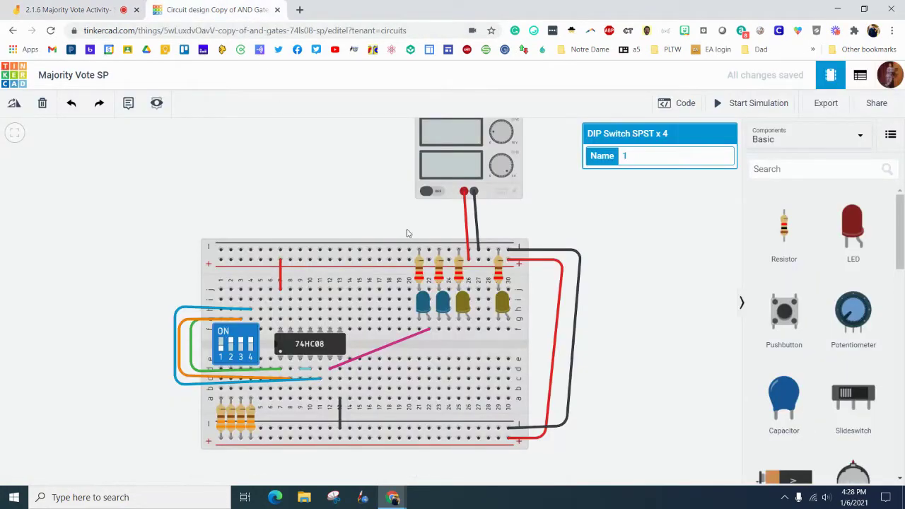
click(389, 349)
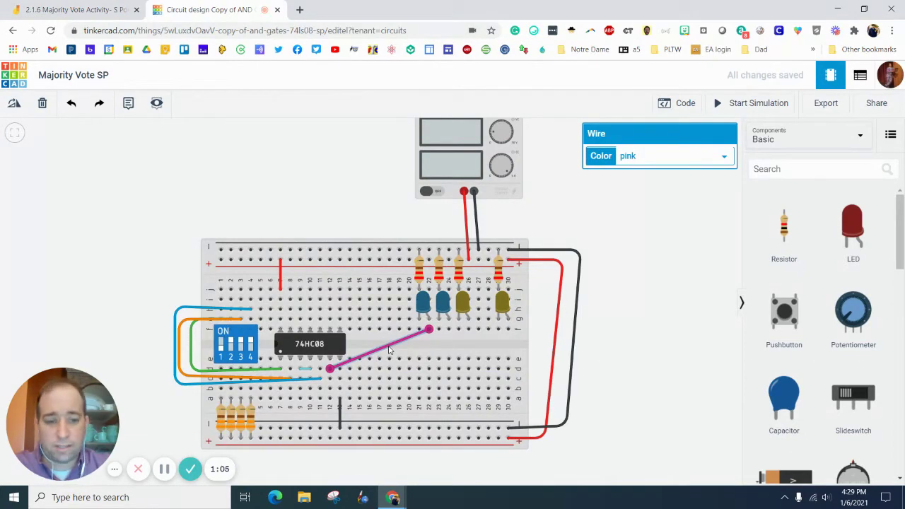
key(Delete)
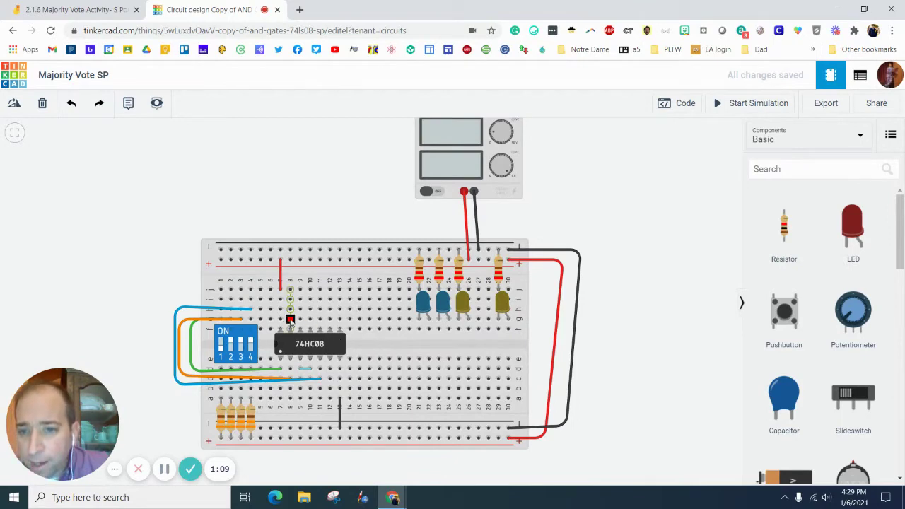
Step: Route a grey jumper from column 1, row j, over the board to the hole above the 74HC08
drag(219, 296, 221, 320)
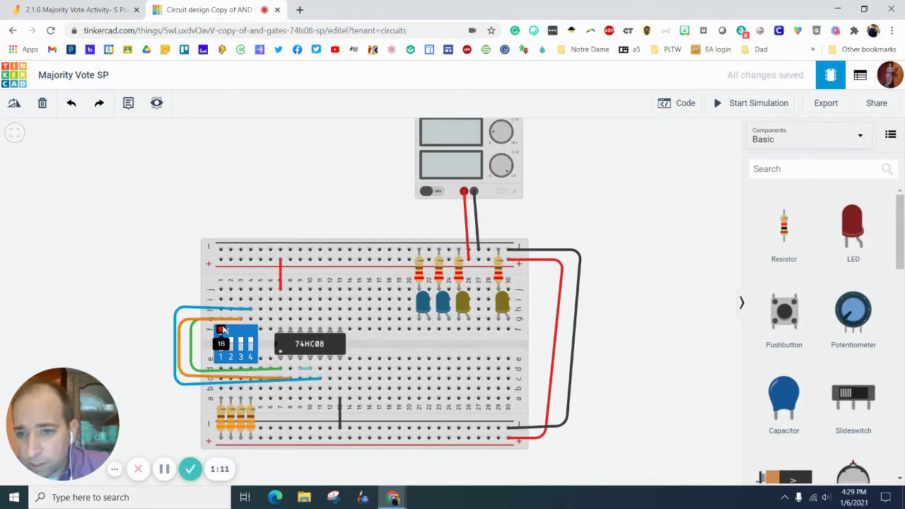
click(221, 290)
click(222, 225)
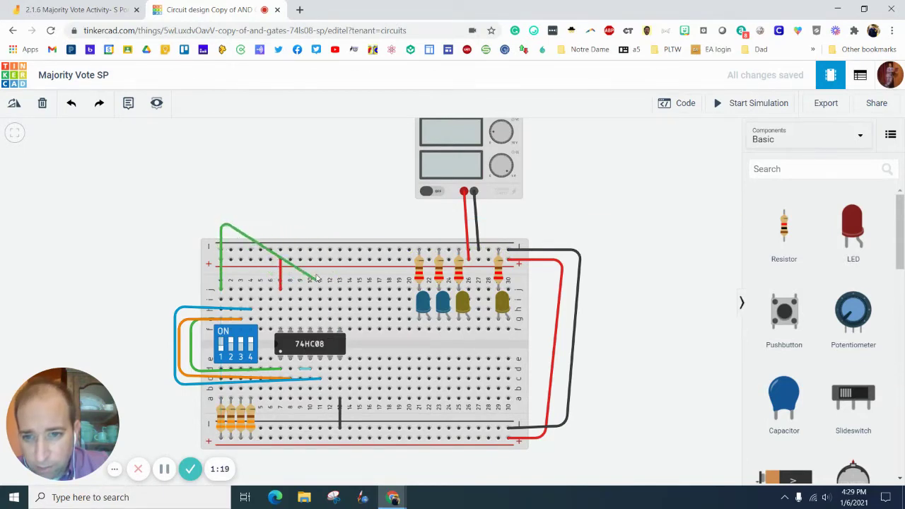
click(320, 225)
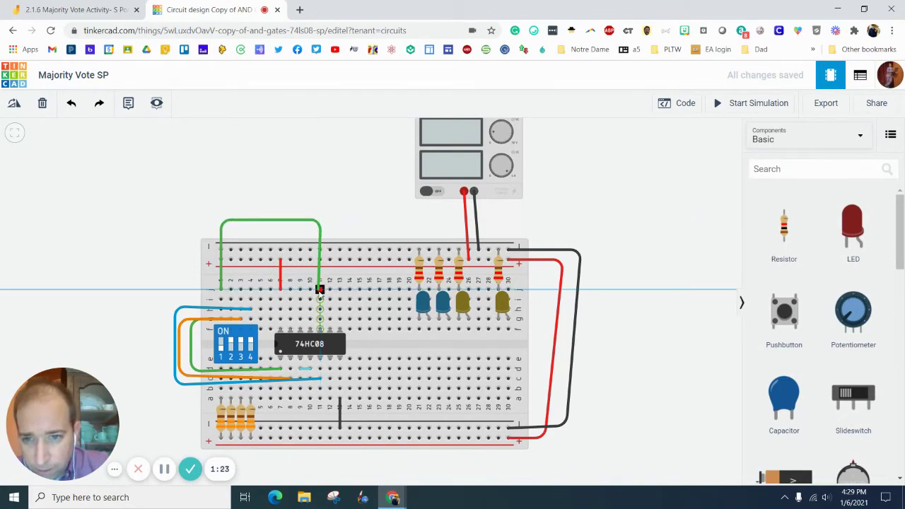
click(320, 290)
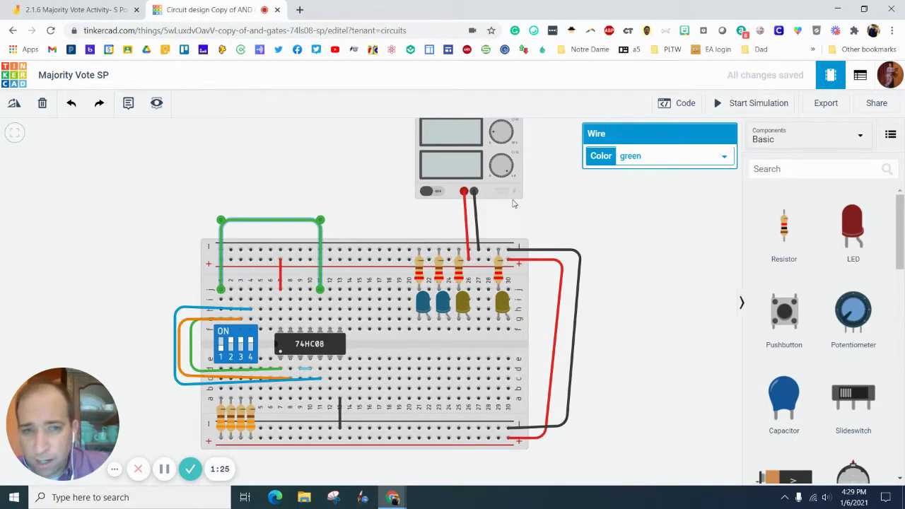
click(660, 157)
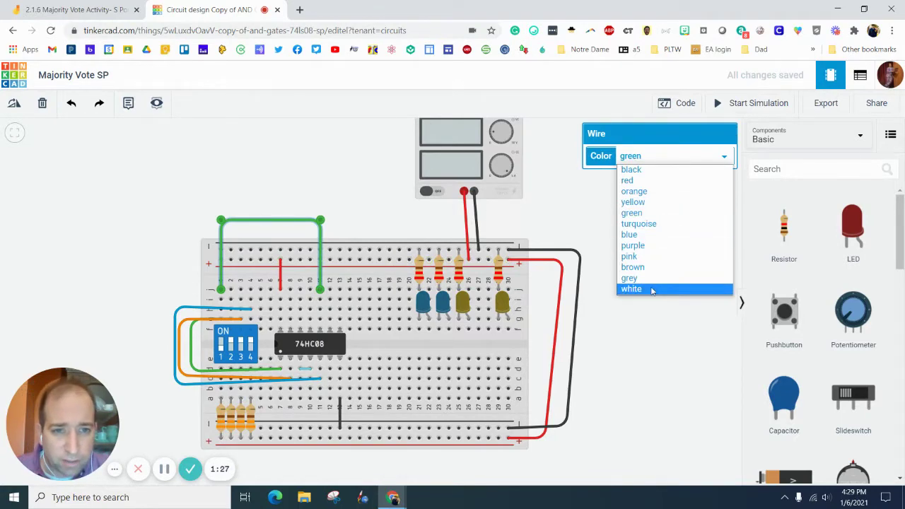
click(629, 278)
click(320, 159)
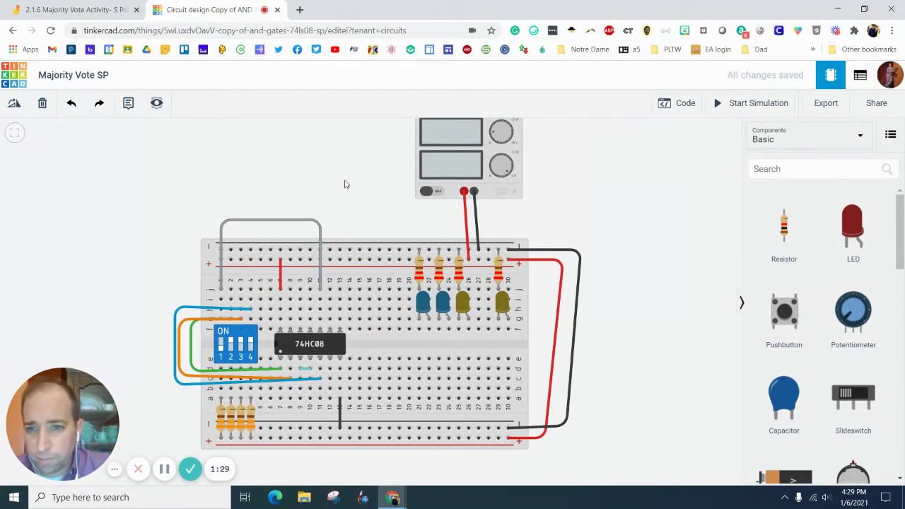
Step: Add a white jumper arching from column 2 to the hole above the chip
click(75, 9)
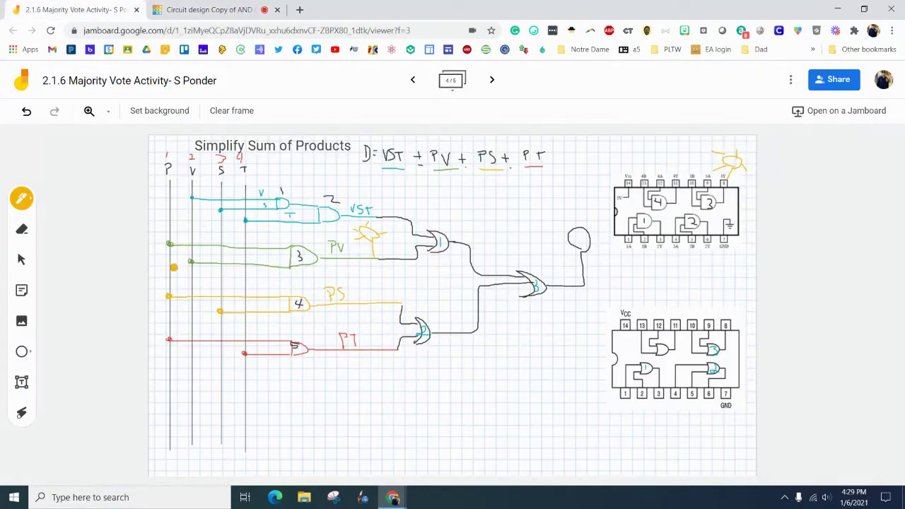
click(209, 9)
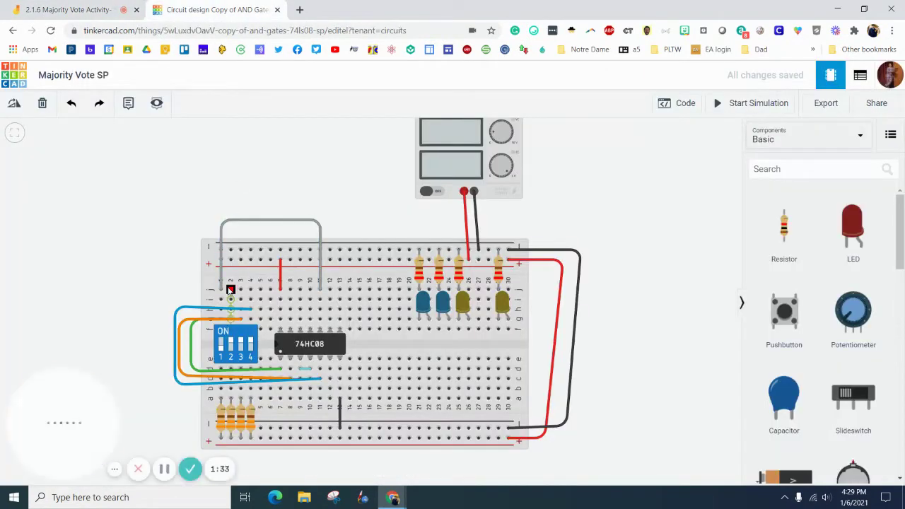
click(231, 289)
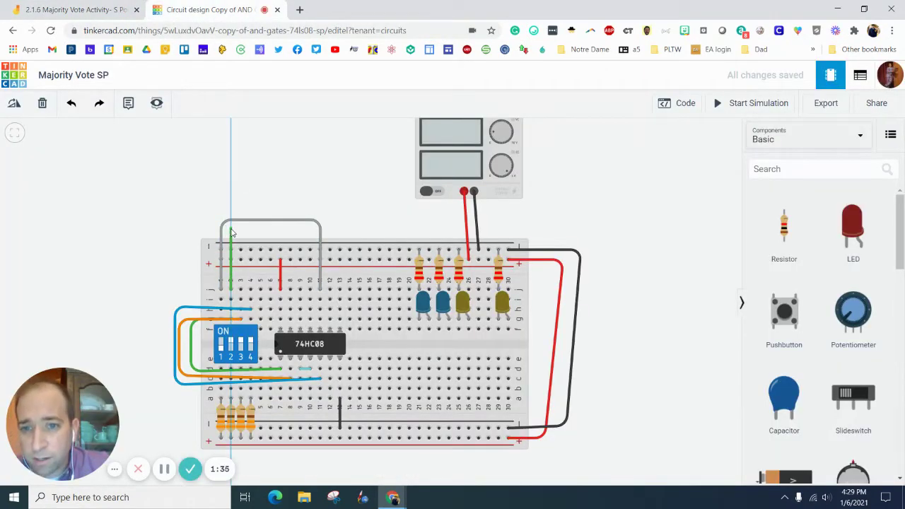
click(231, 229)
click(328, 229)
click(329, 289)
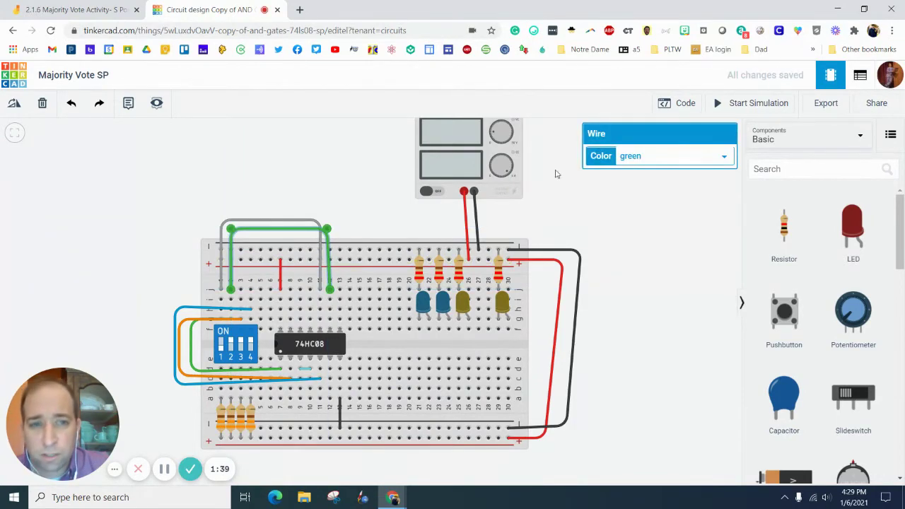
click(676, 155)
click(636, 289)
click(626, 253)
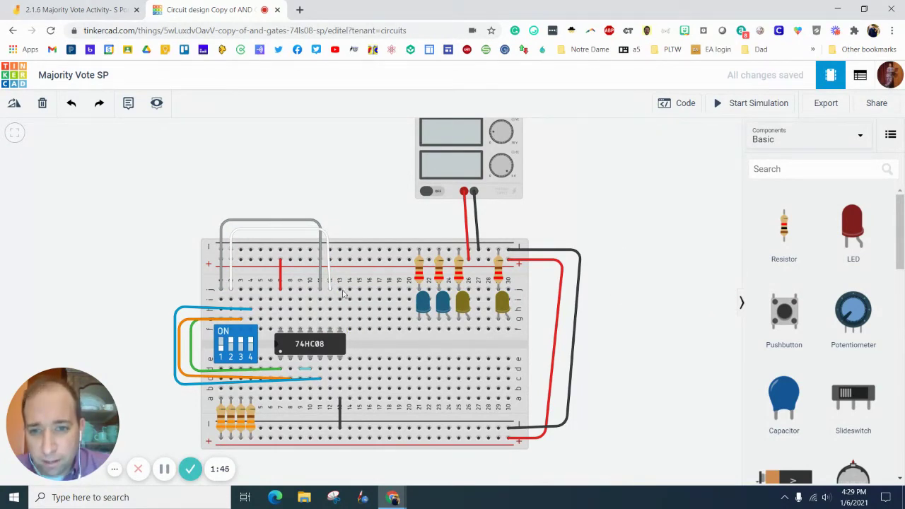
Step: Run a green wire from beside the chip to the first blue LED's column
click(340, 290)
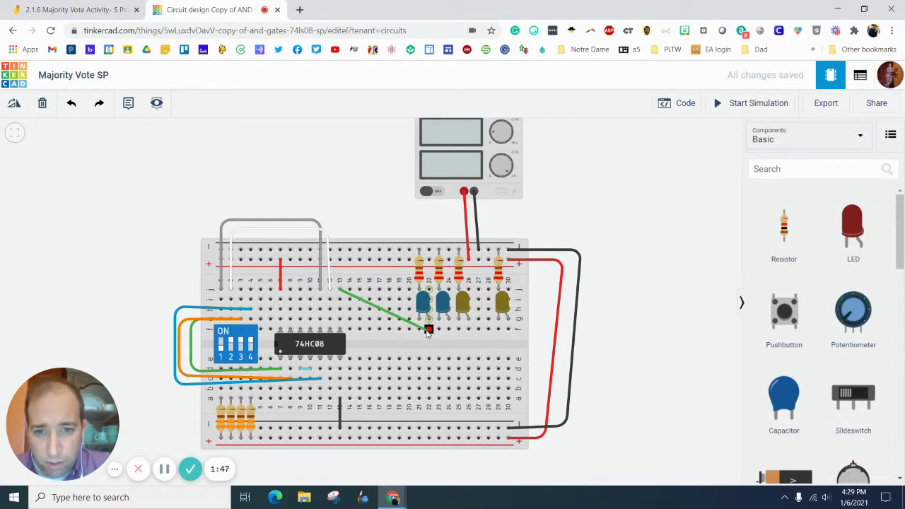
click(439, 328)
click(671, 205)
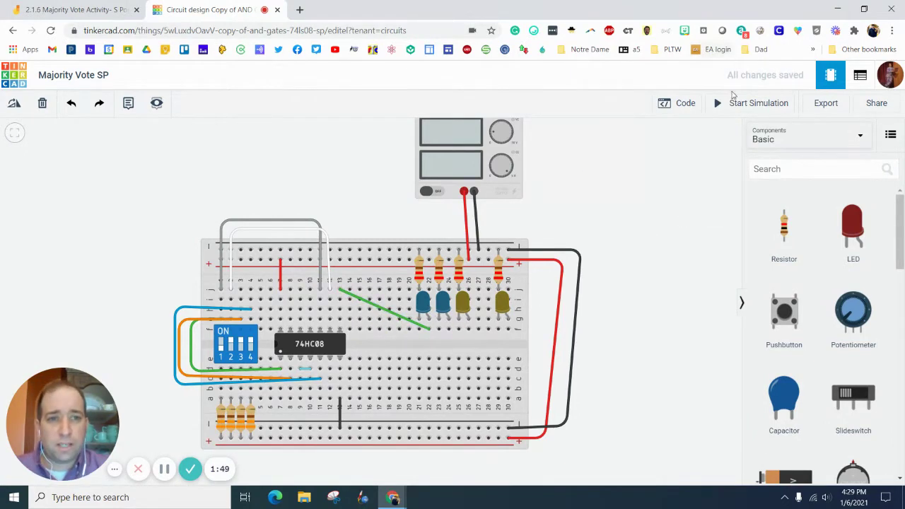
Step: Start the simulation and toggle DIP switches 1 through 4
click(727, 104)
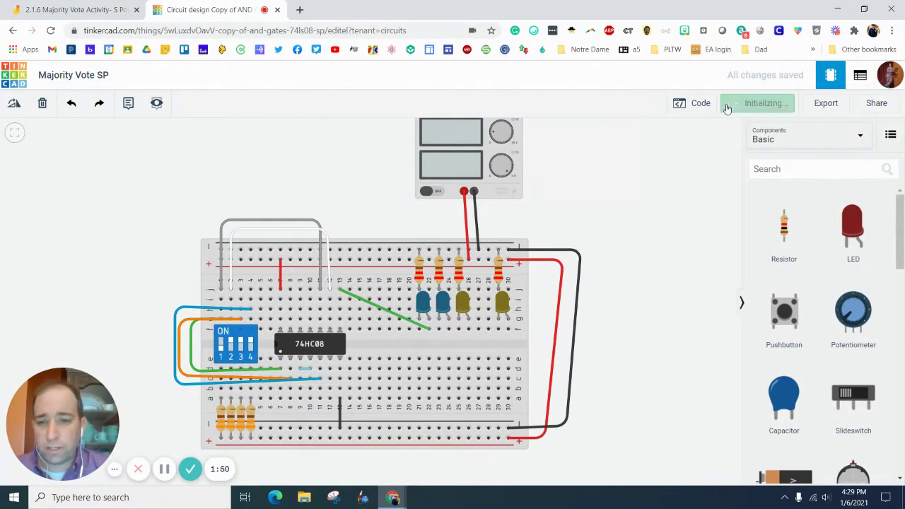
click(242, 343)
click(251, 345)
click(220, 346)
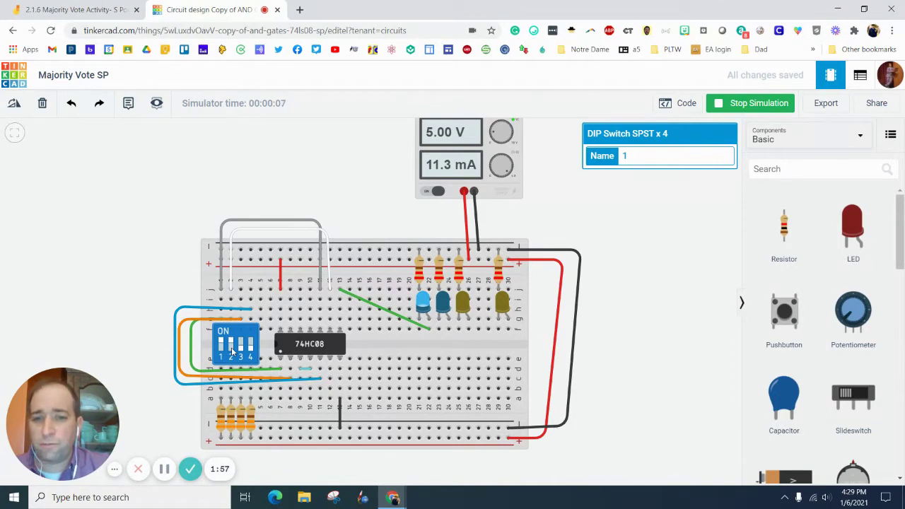
click(230, 345)
click(240, 345)
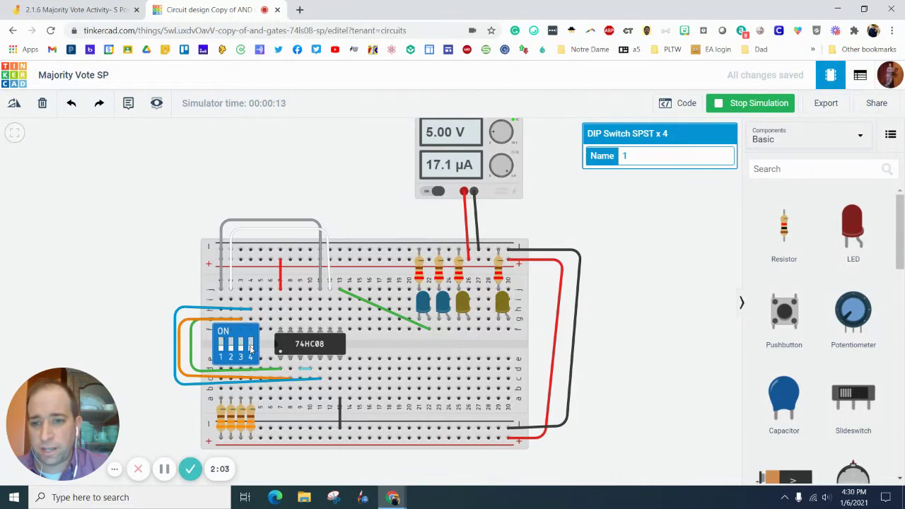
click(249, 350)
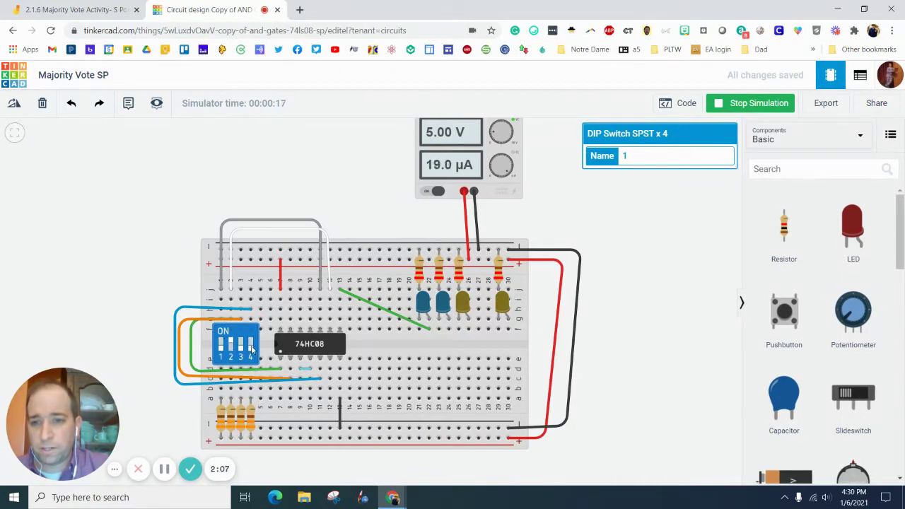
Step: Toggle switches 3, 1, 3 and 2 until the first blue LED lights at 11.3 mA, then stop simulating
click(243, 349)
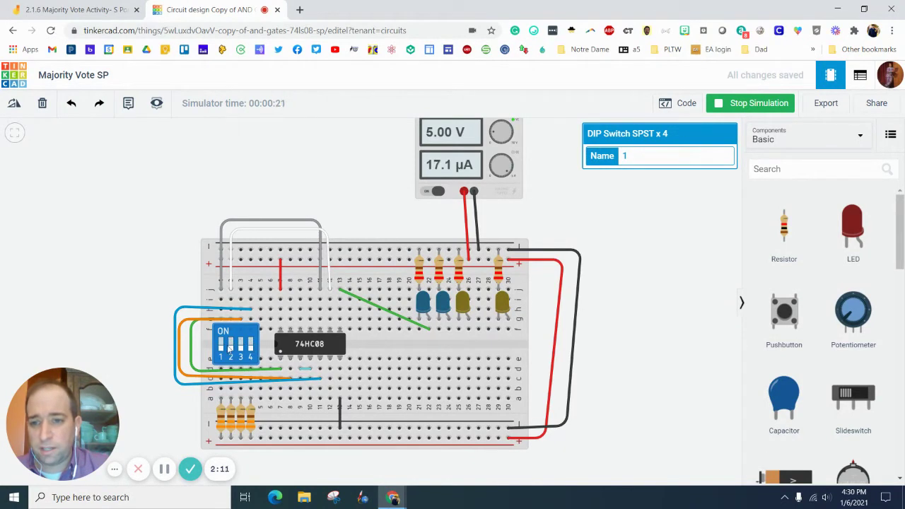
click(227, 346)
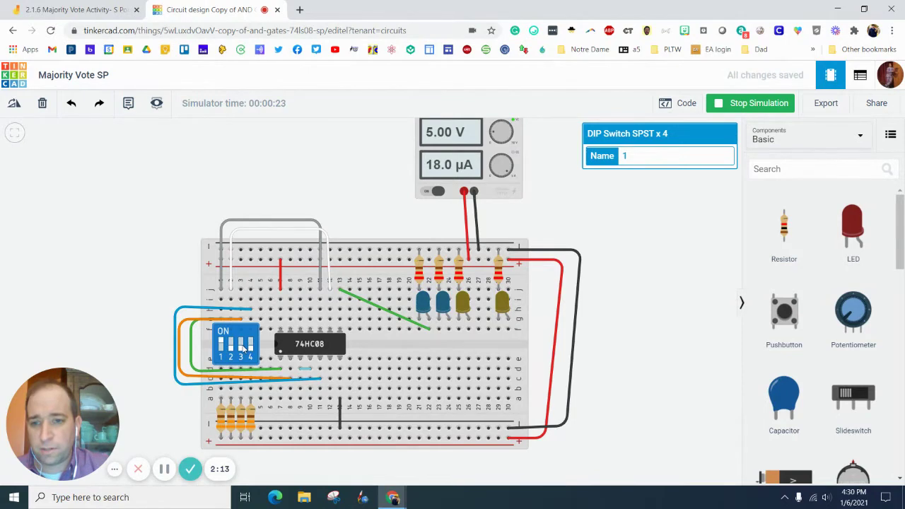
click(243, 349)
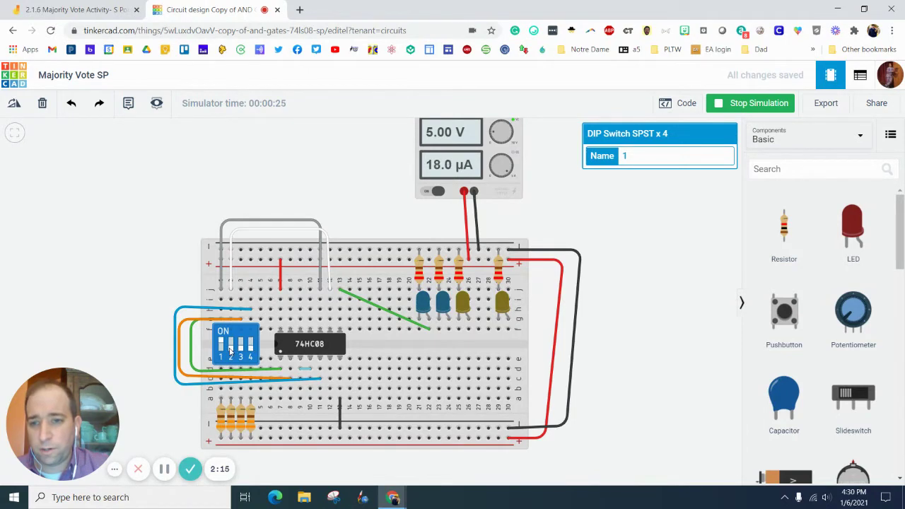
click(230, 349)
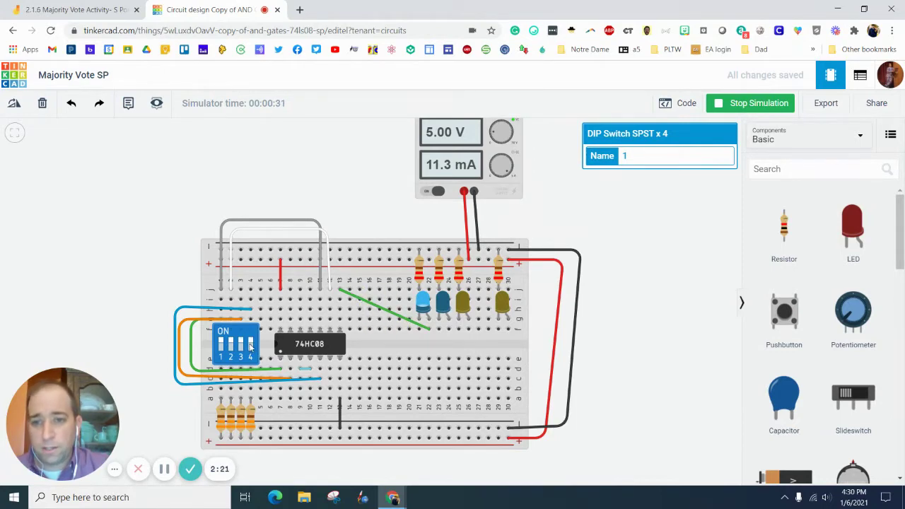
click(736, 106)
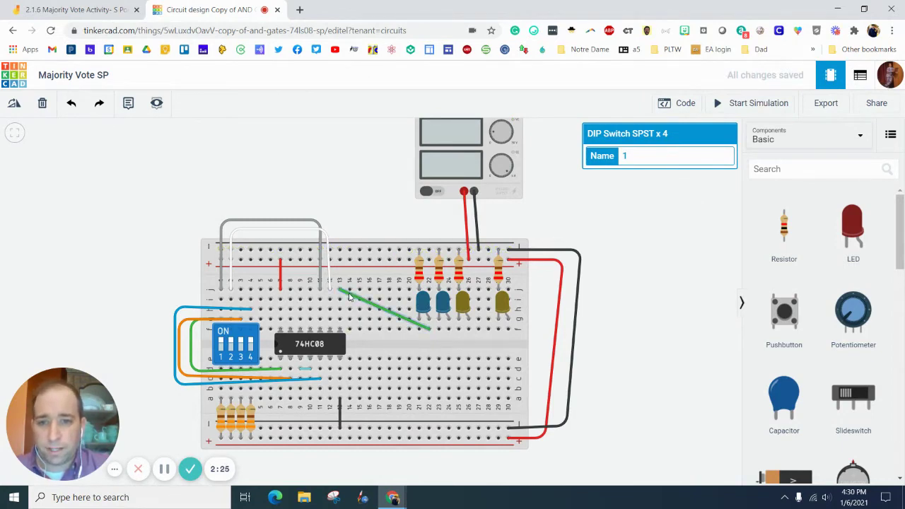
Step: Delete the green breadboard wire, then in Jamboard undo the PV lamp and redraw it on the PS line
click(349, 297)
key(Delete)
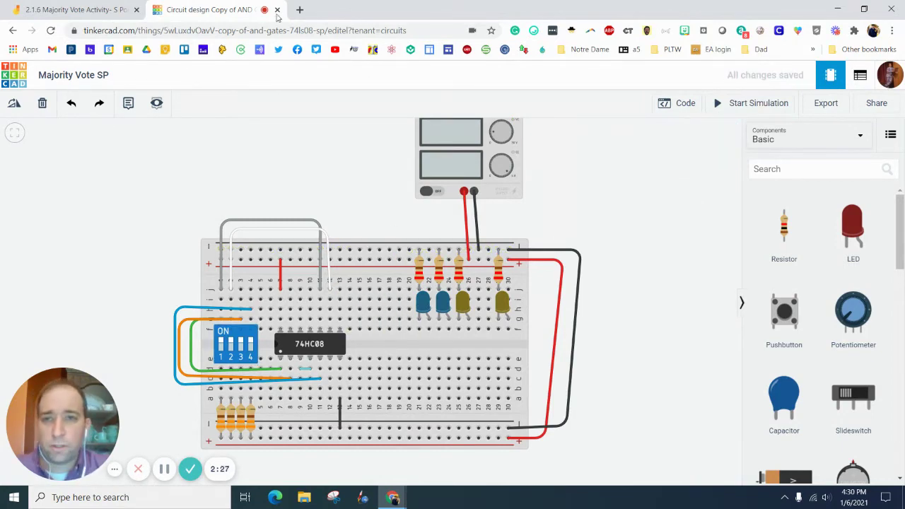
click(99, 9)
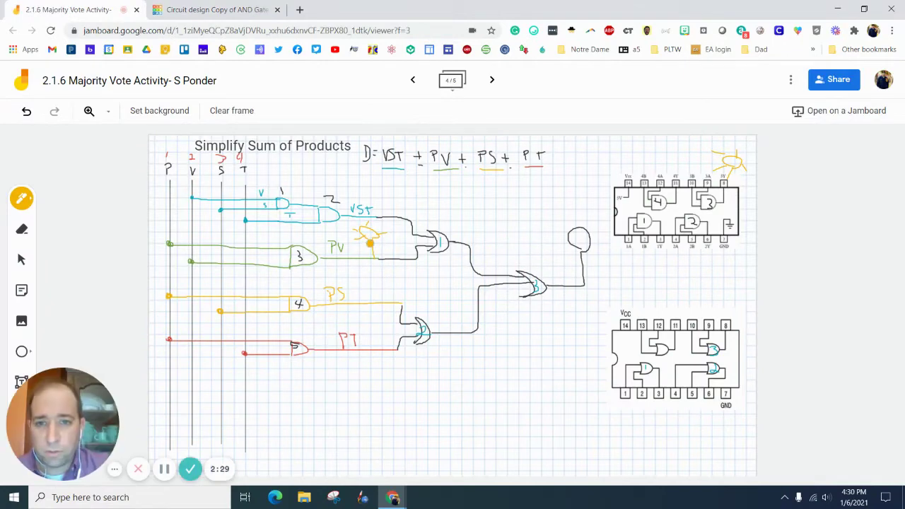
key(ctrl+z)
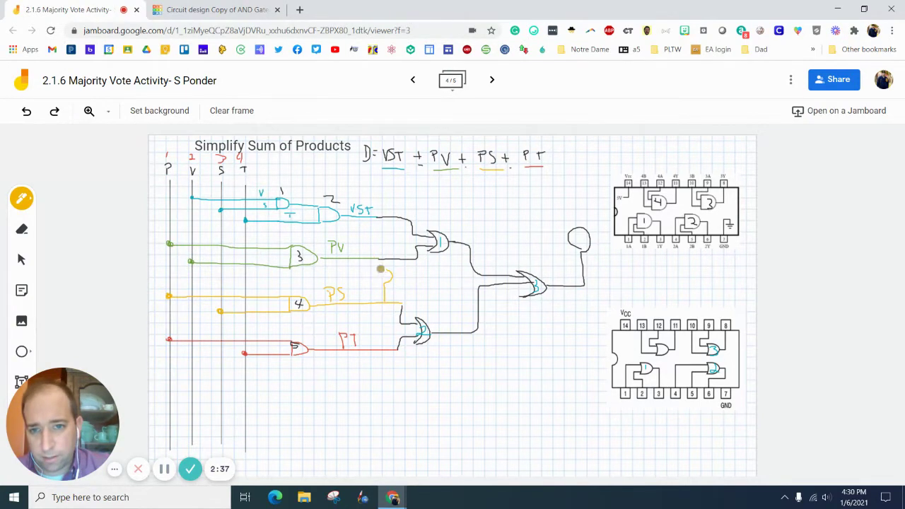
mouse_move(377, 269)
mouse_down()
mouse_move(382, 282)
mouse_move(400, 280)
mouse_up()
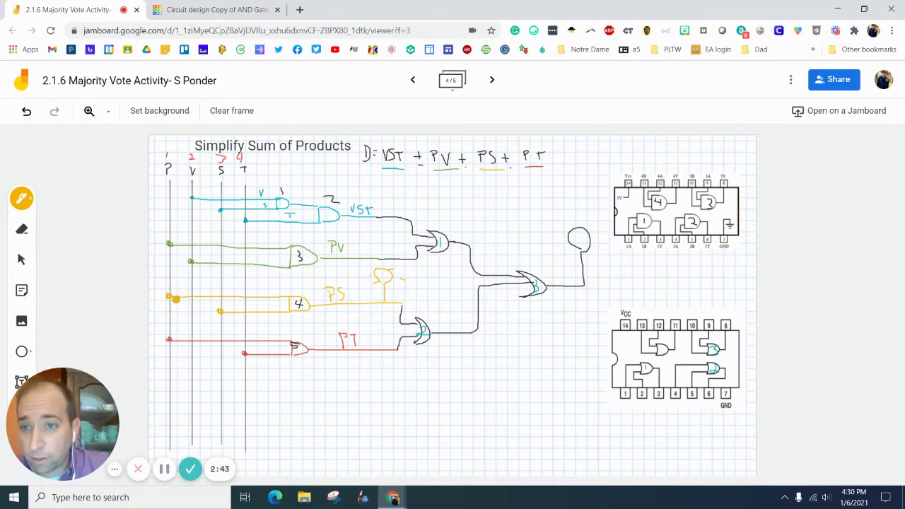
click(216, 10)
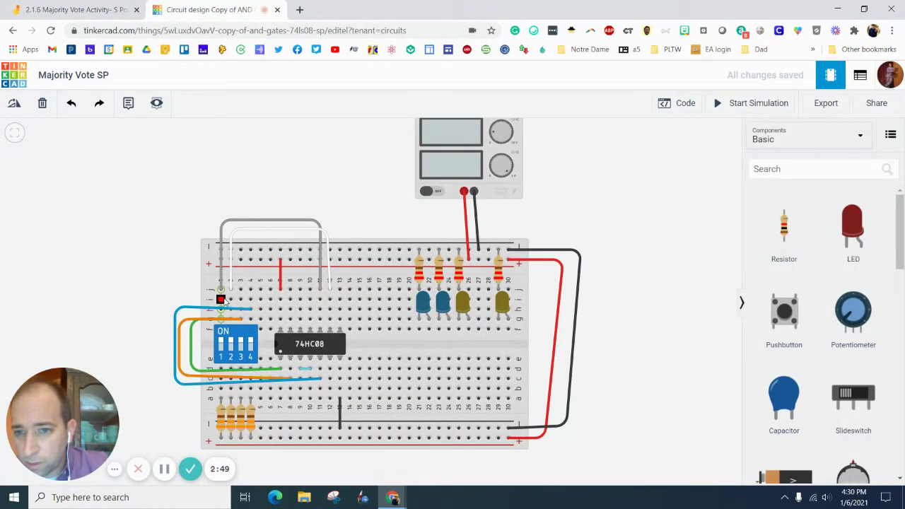
Step: Start a wire at the breadboard's left column, cancel it, and switch to the Jamboard diagram
click(221, 300)
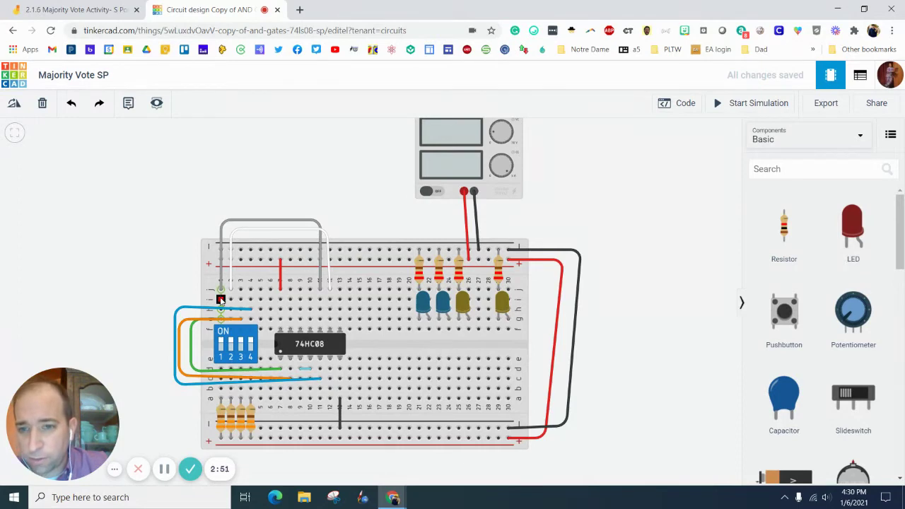
click(222, 204)
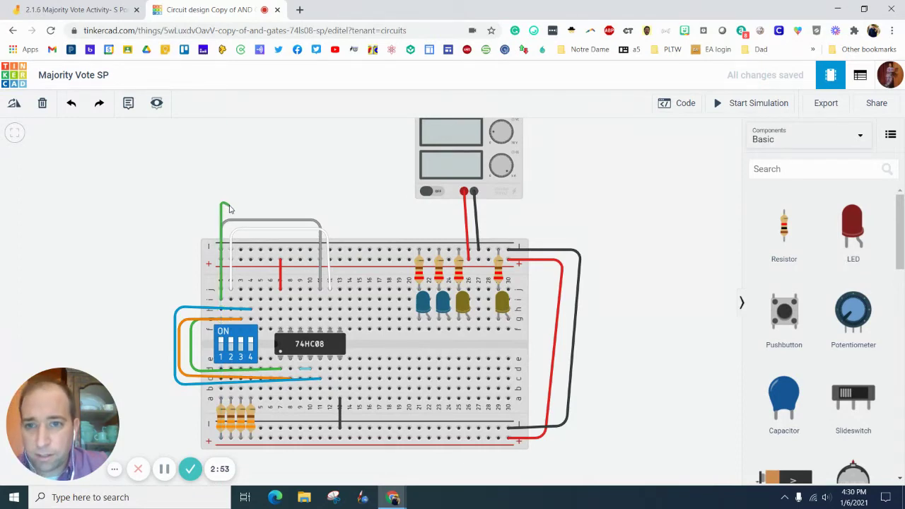
key(Escape)
click(96, 9)
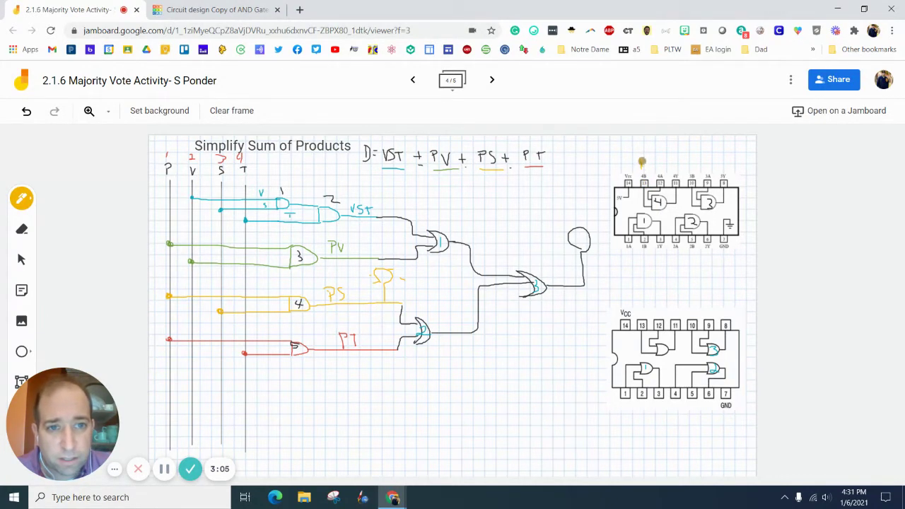
Step: Label the chip output PS and sketch a lamp above the 4Y pin
drag(641, 170, 644, 163)
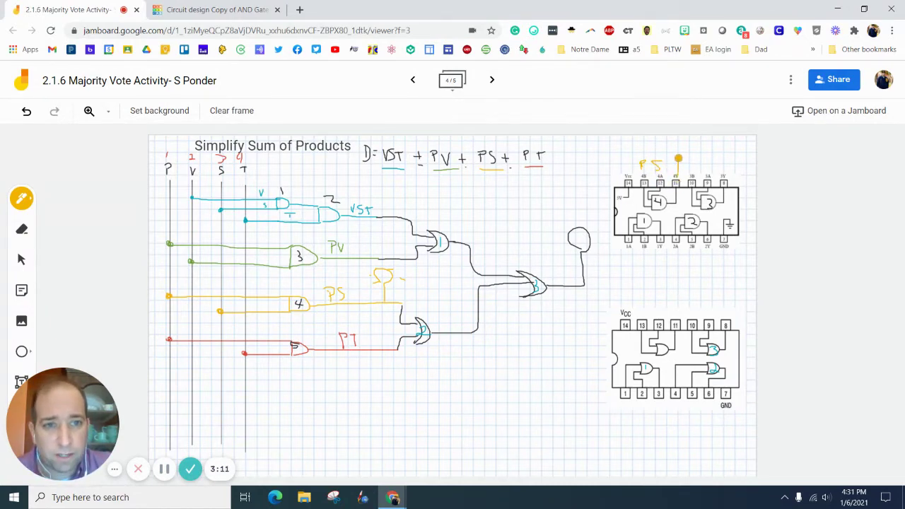
drag(678, 148, 685, 152)
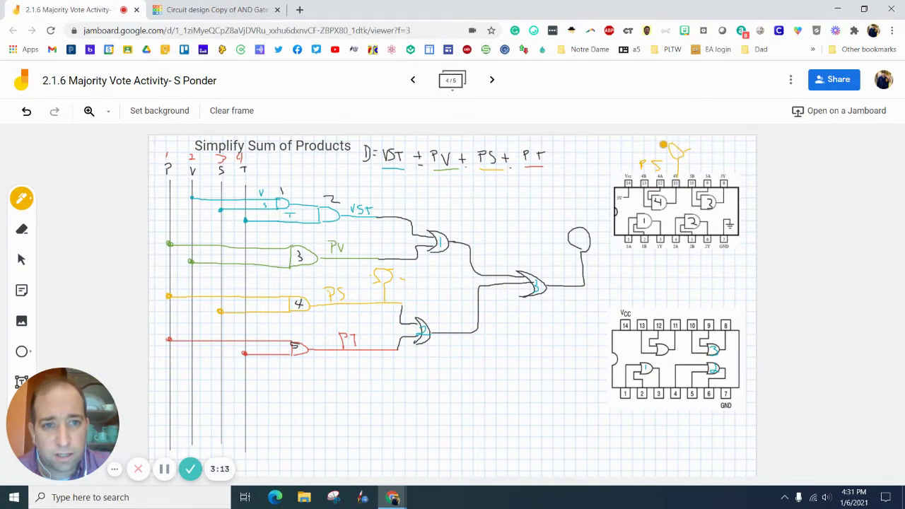
Step: Add a grey jumper arching over the breadboard, then begin another wire routed upward from column 4
click(218, 9)
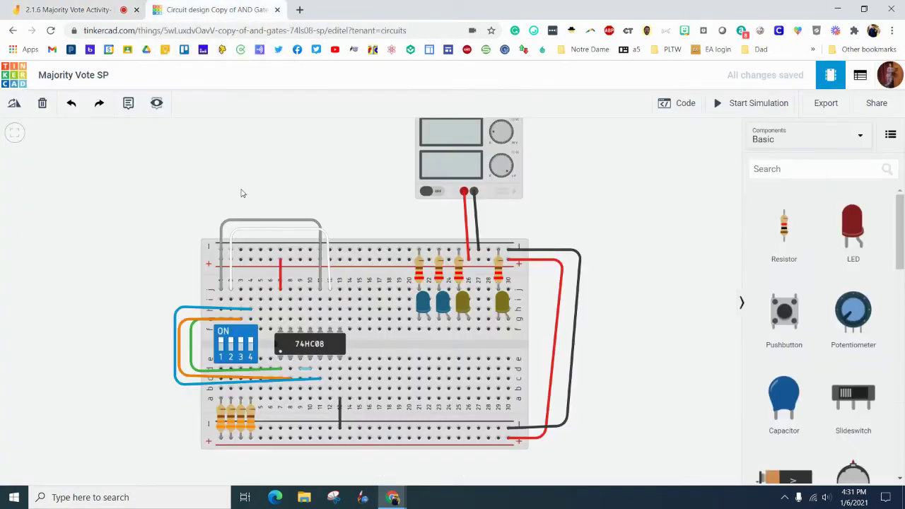
drag(224, 301, 220, 256)
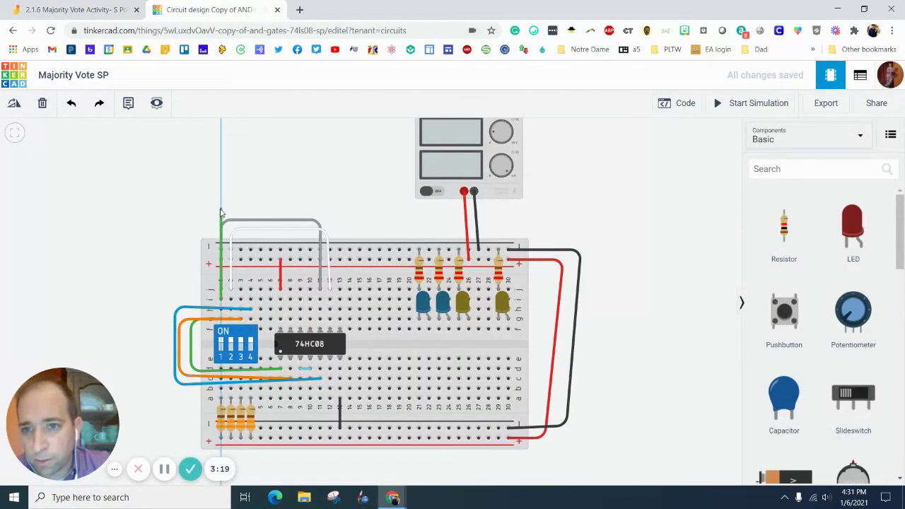
click(222, 214)
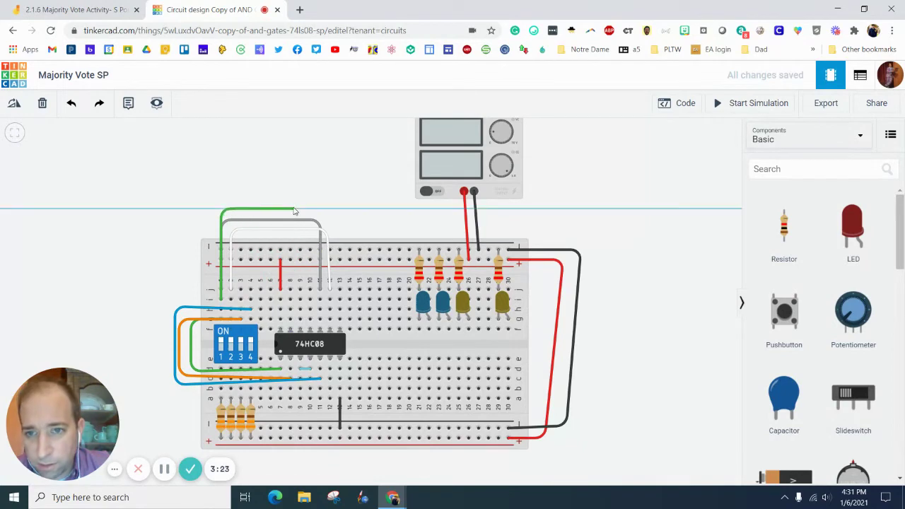
click(292, 210)
click(290, 289)
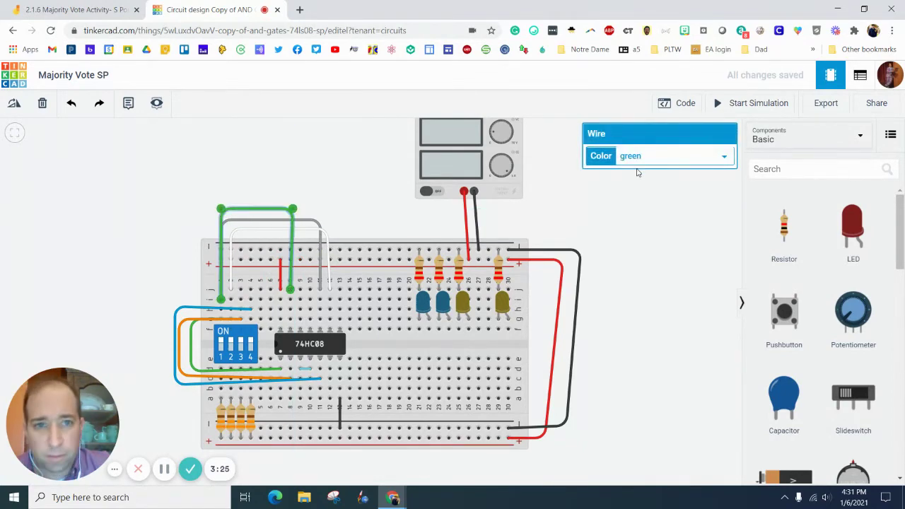
click(638, 157)
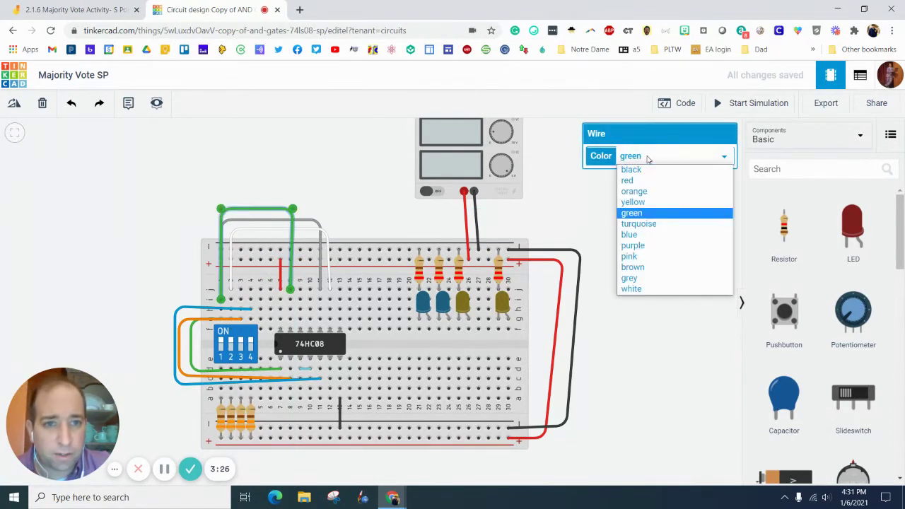
click(633, 278)
click(307, 182)
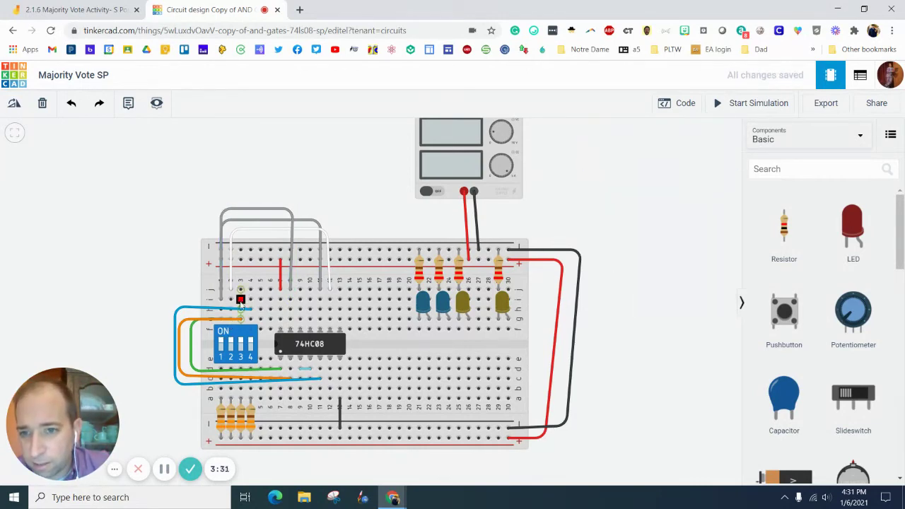
click(240, 289)
click(243, 205)
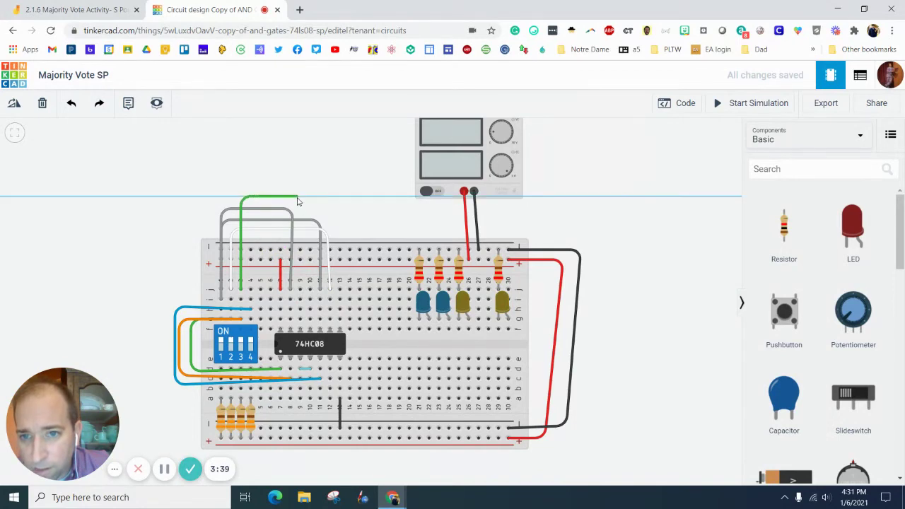
Step: Finish the arching jumper at a breadboard hole and colour it blue
click(297, 201)
click(300, 290)
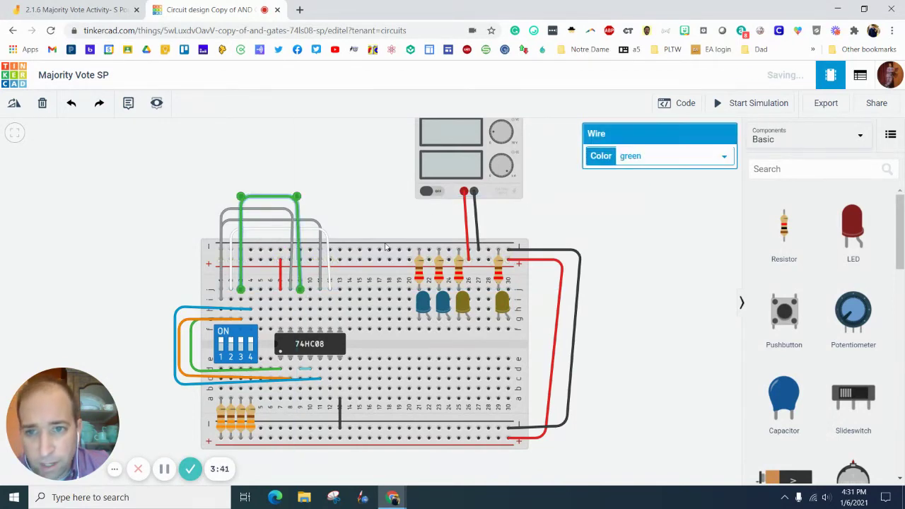
click(632, 157)
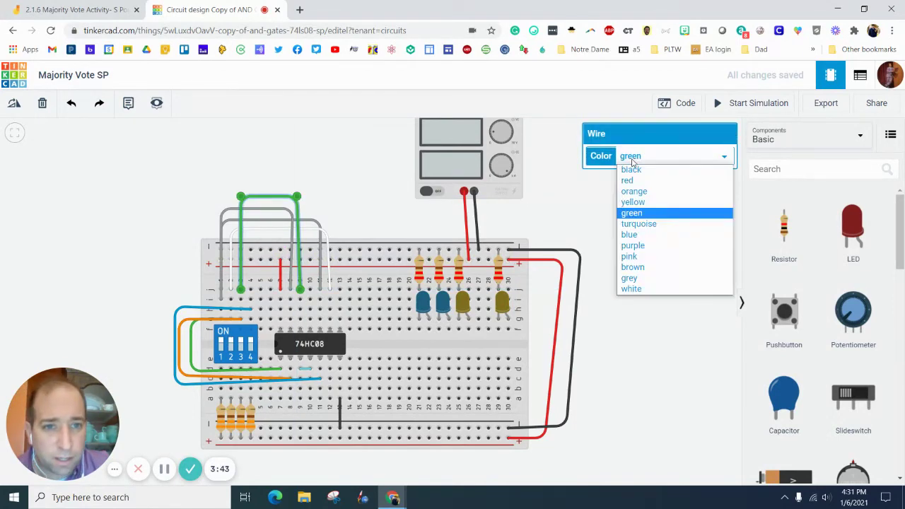
click(650, 235)
click(572, 208)
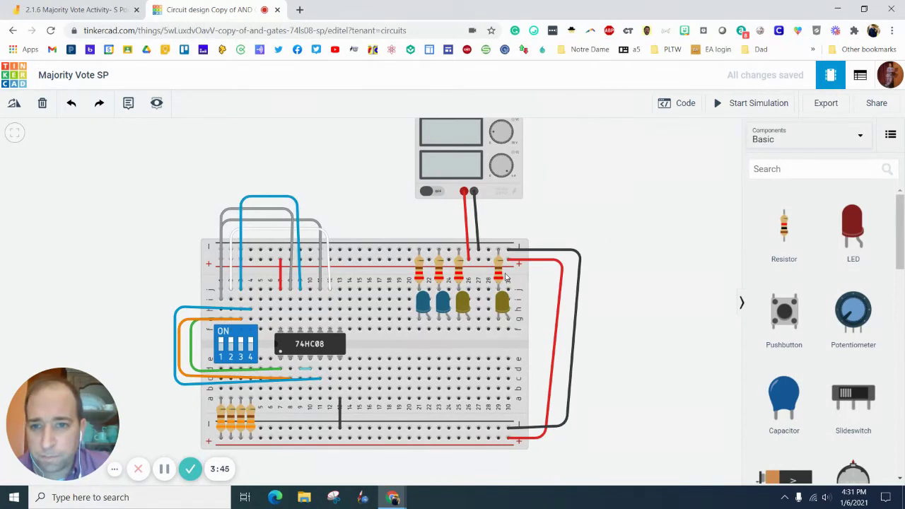
Step: Connect a green wire from column 11 near the 74HC08 to the first blue LED's column, checking Jamboard
click(309, 289)
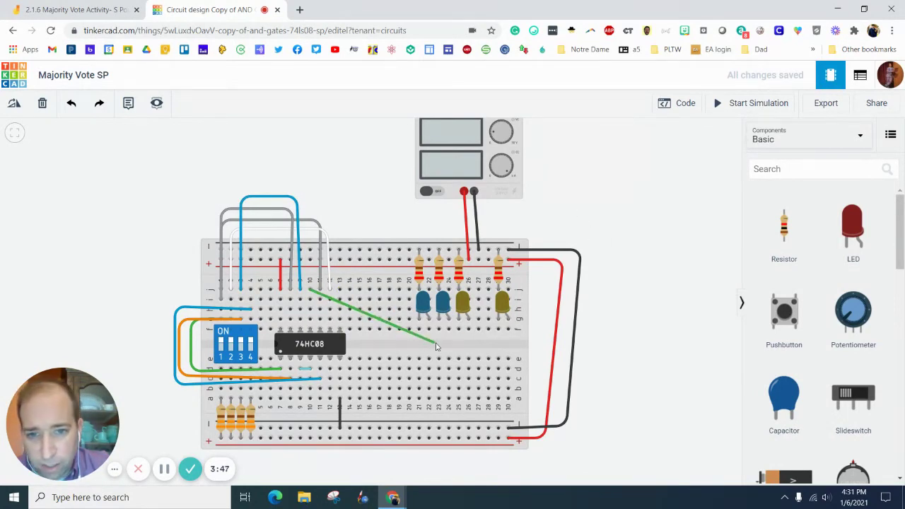
click(429, 329)
click(357, 208)
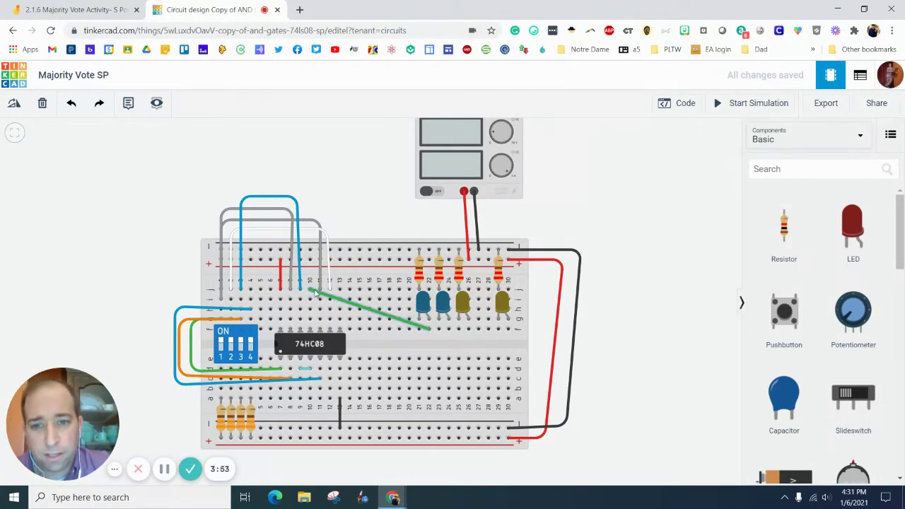
click(117, 13)
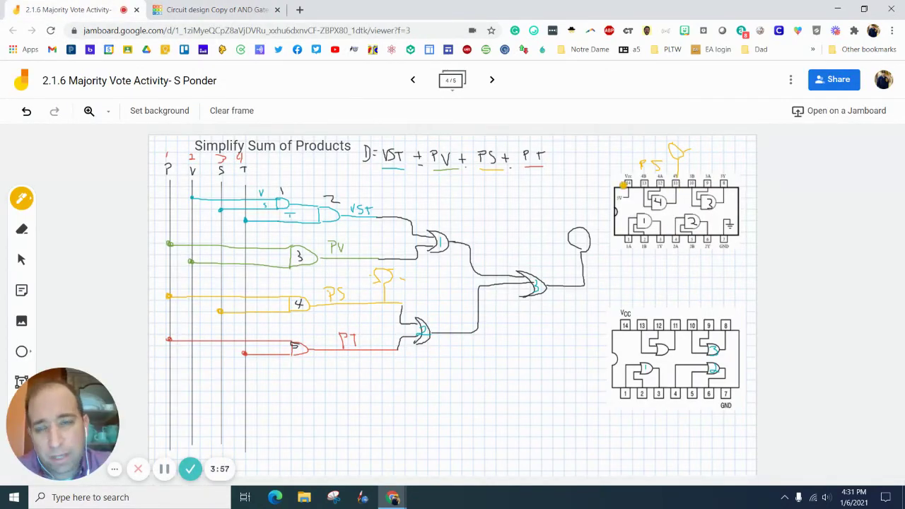
click(212, 10)
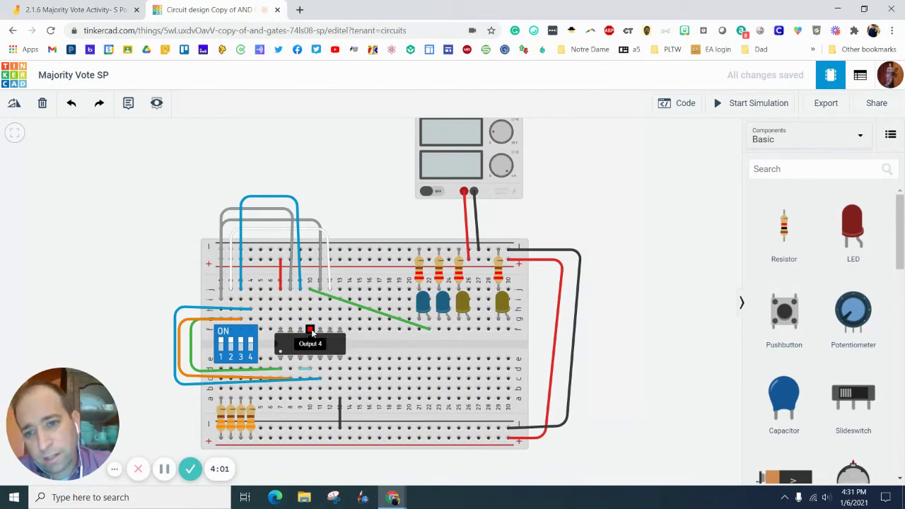
Step: Simulate the circuit, testing DIP switches 3 and 4 until the first blue LED lights, then stop
click(731, 104)
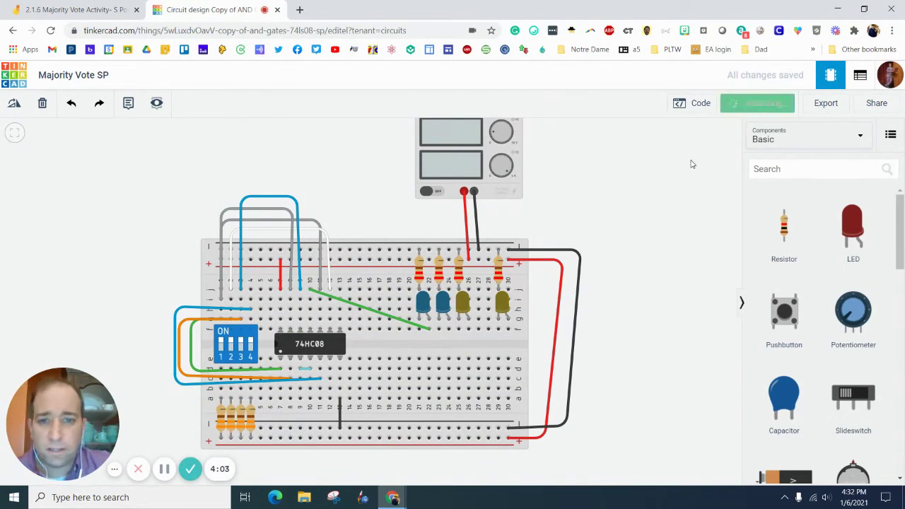
click(242, 346)
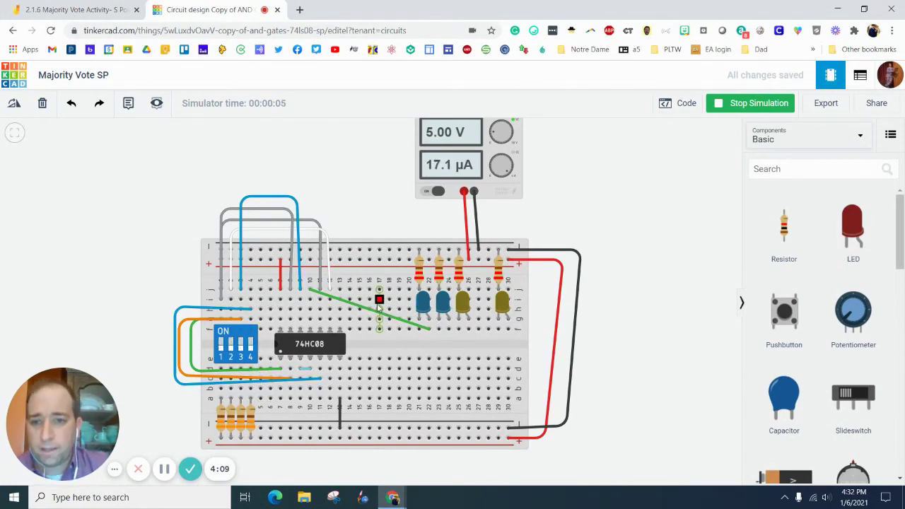
click(240, 351)
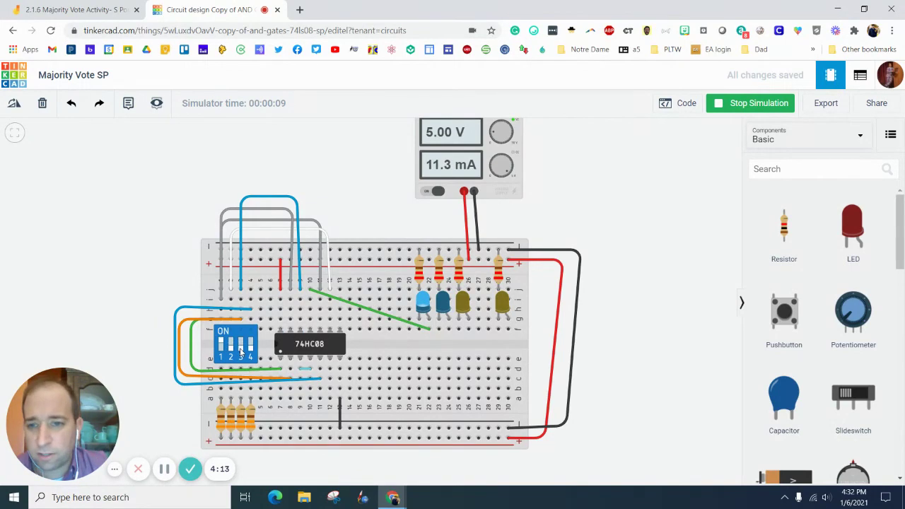
click(241, 352)
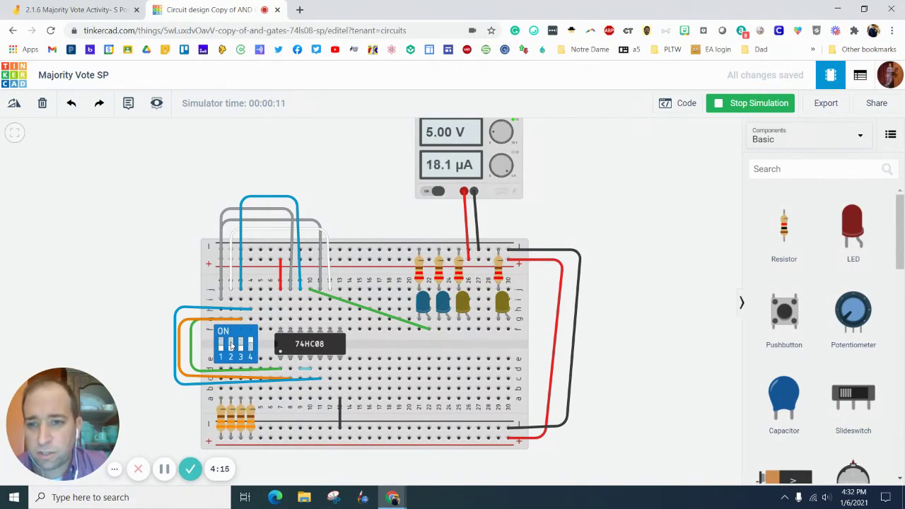
click(247, 348)
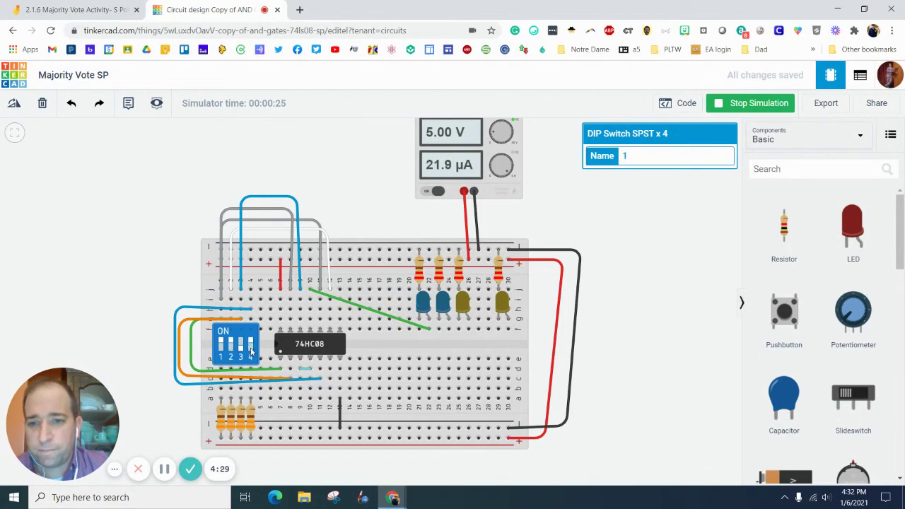
click(251, 346)
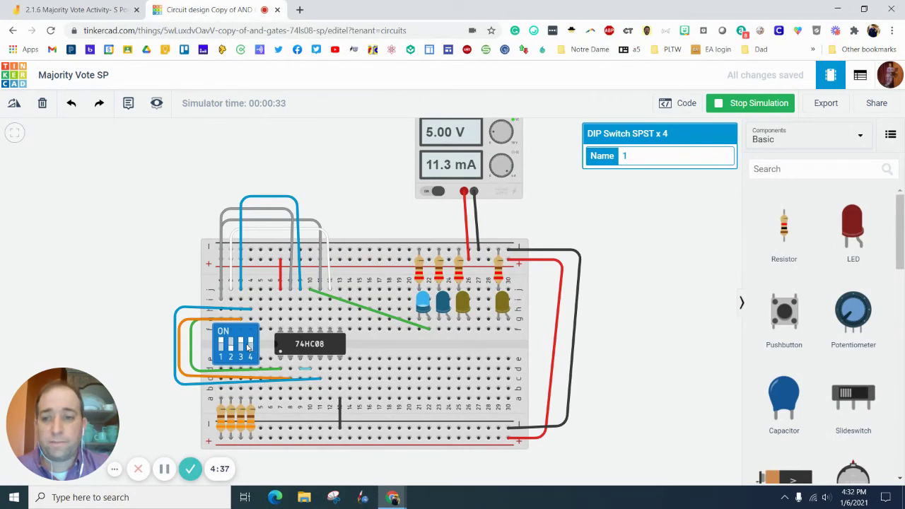
click(767, 104)
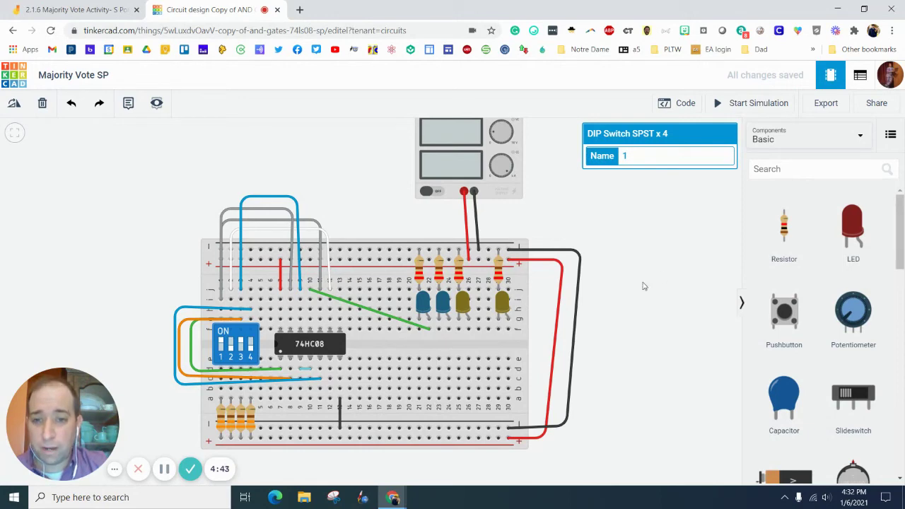
Step: Bring the Jamboard 2.1.6 Majority Vote Activity frame back to the front
click(97, 11)
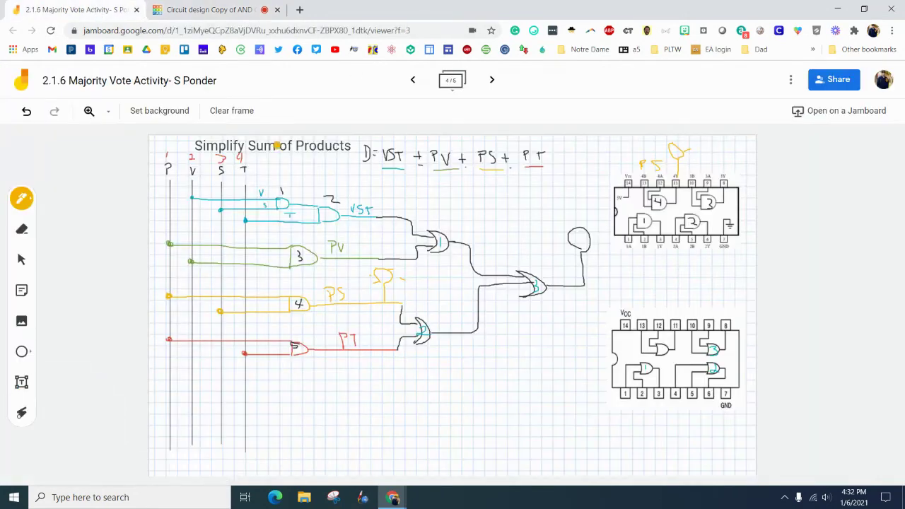